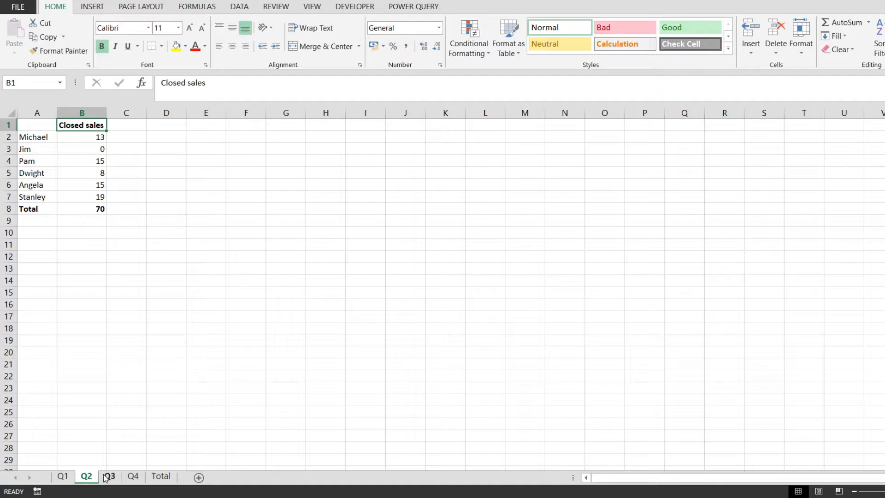
- Examine the closed sales tables on the Q1 to Q4 sheets, checking the salespeople's order and the total in cell B8
{"action": "left_click", "coordinate": [129, 477]}
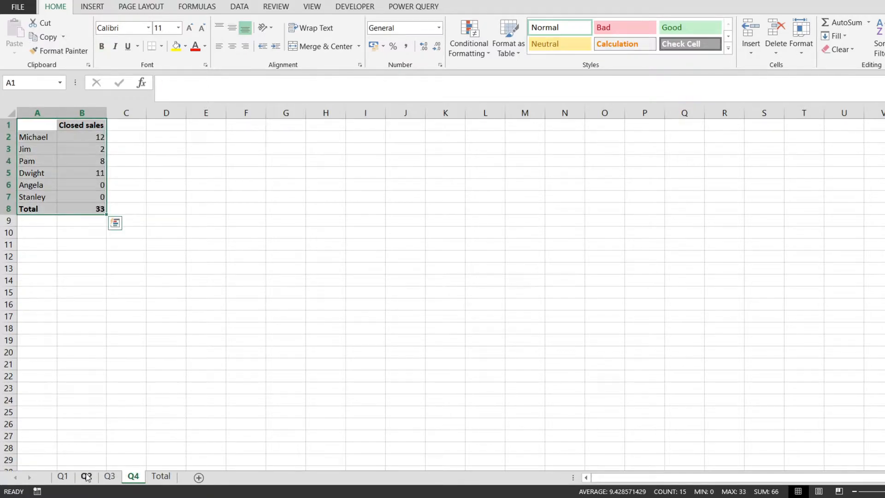
{"action": "left_click", "coordinate": [62, 476]}
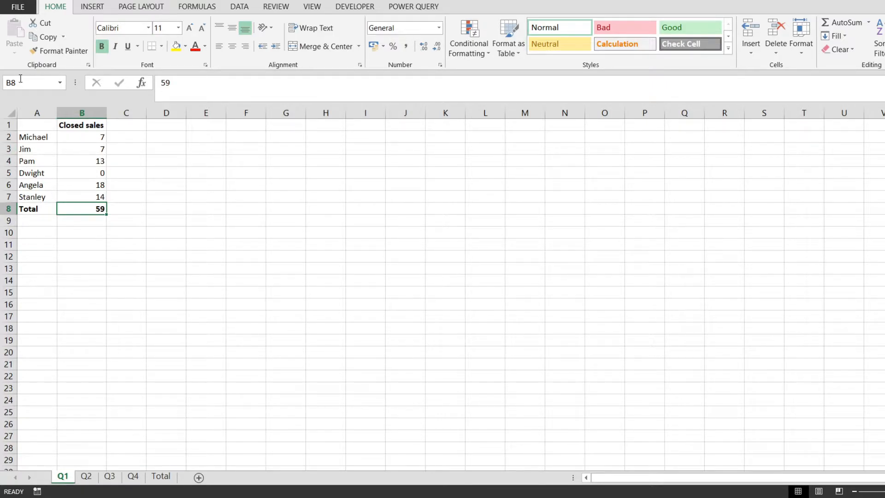
{"action": "left_click", "coordinate": [28, 134]}
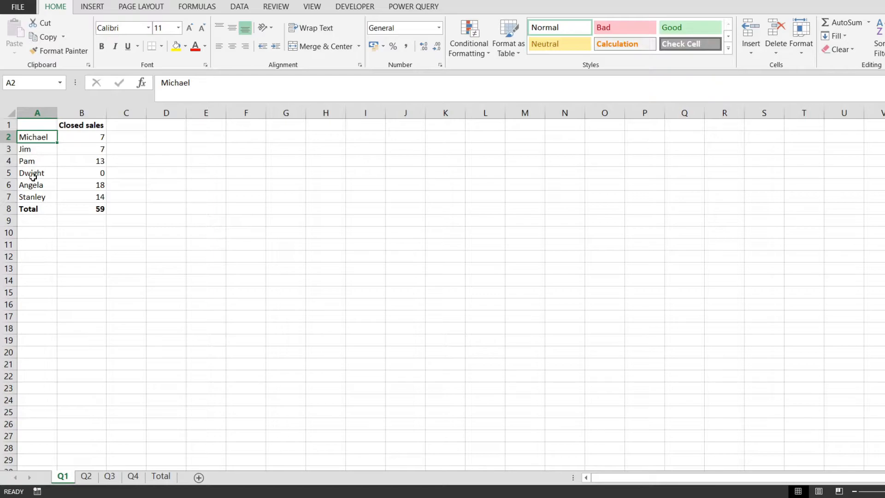
{"action": "key", "text": "ctrl+Down"}
{"action": "left_click", "coordinate": [83, 209]}
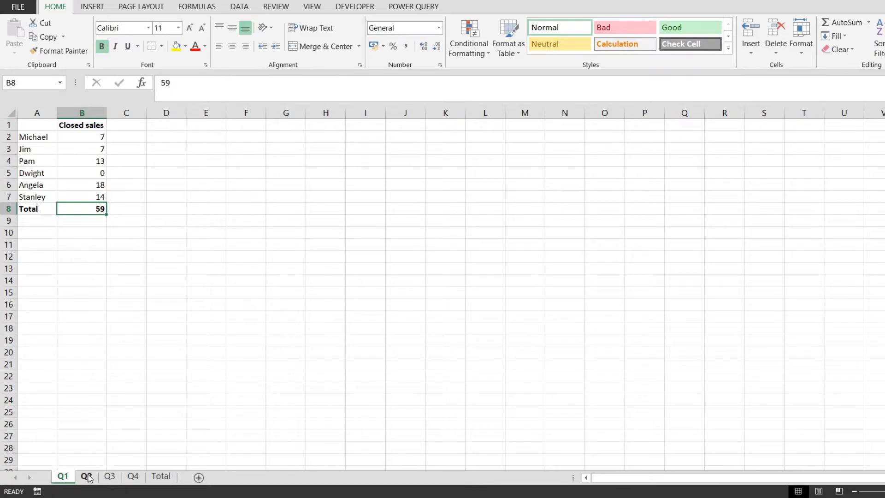
{"action": "left_click", "coordinate": [87, 477]}
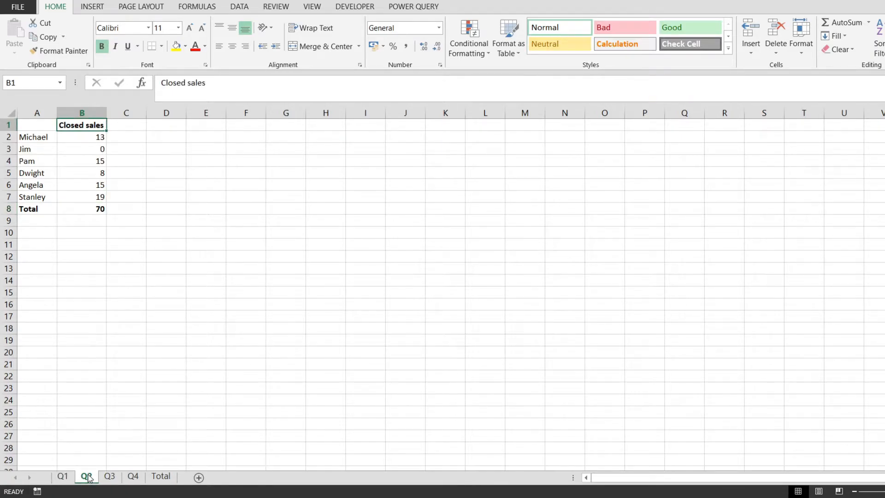
{"action": "key", "text": "ctrl+Page_Down"}
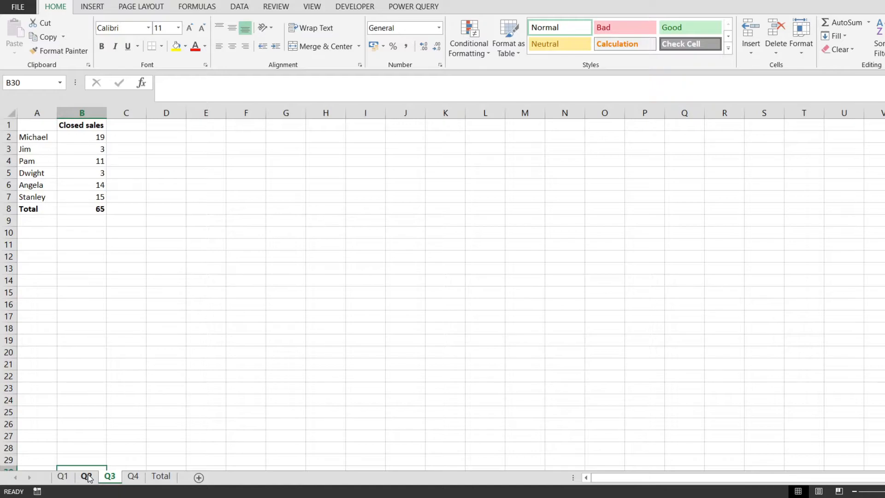
{"action": "key", "text": "ctrl+Page_Down"}
{"action": "key", "text": "ctrl+Page_Up"}
{"action": "key", "text": "ctrl+Page_Up"}
{"action": "key", "text": "ctrl+Page_Up"}
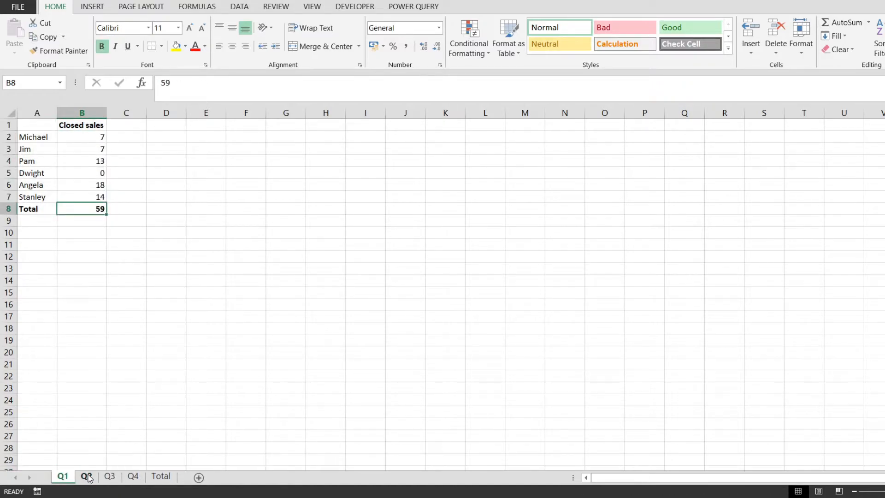
{"action": "key", "text": "ctrl+Page_Down"}
{"action": "key", "text": "ctrl+Page_Down"}
{"action": "key", "text": "ctrl+Page_Down"}
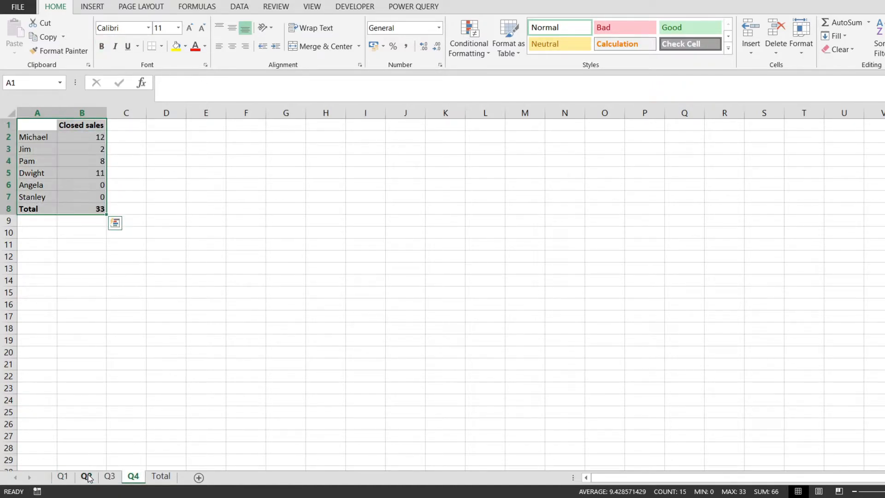
{"action": "left_click", "coordinate": [165, 307]}
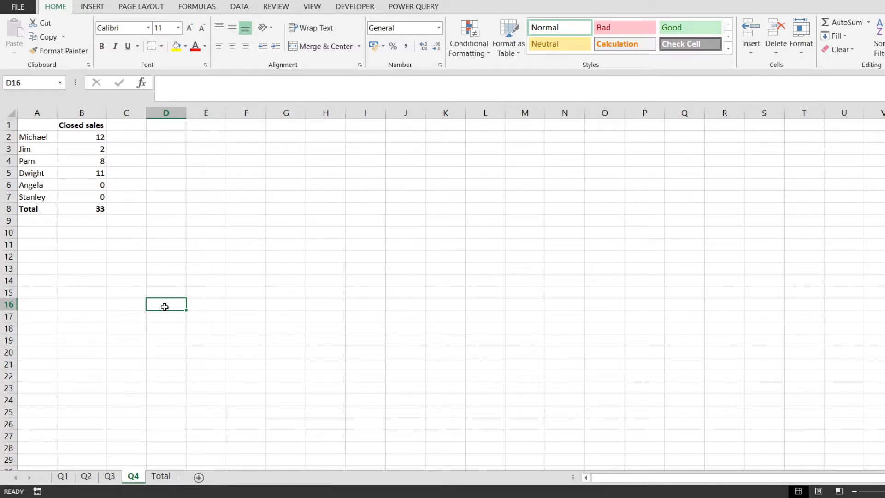
- On the Total sheet, make cells B1 and B2 bold and begin a formula in B1
{"action": "left_click", "coordinate": [159, 482]}
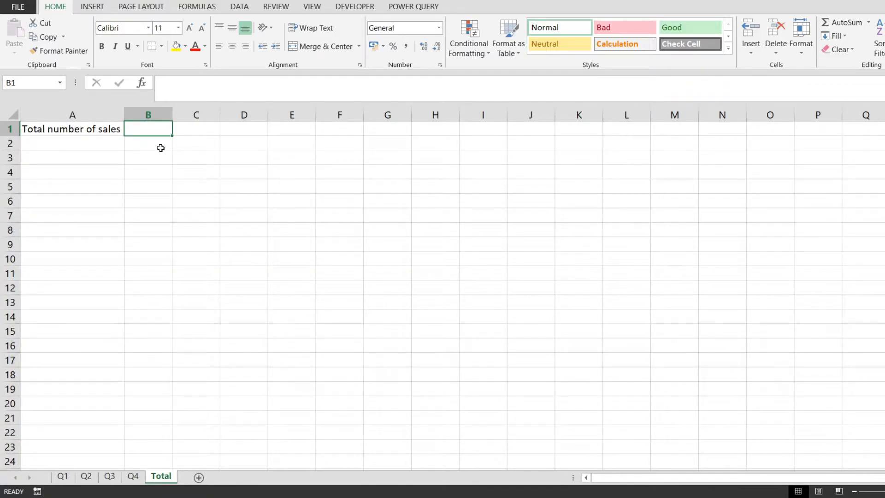
{"action": "left_click", "coordinate": [160, 148]}
{"action": "key", "text": "ctrl+b"}
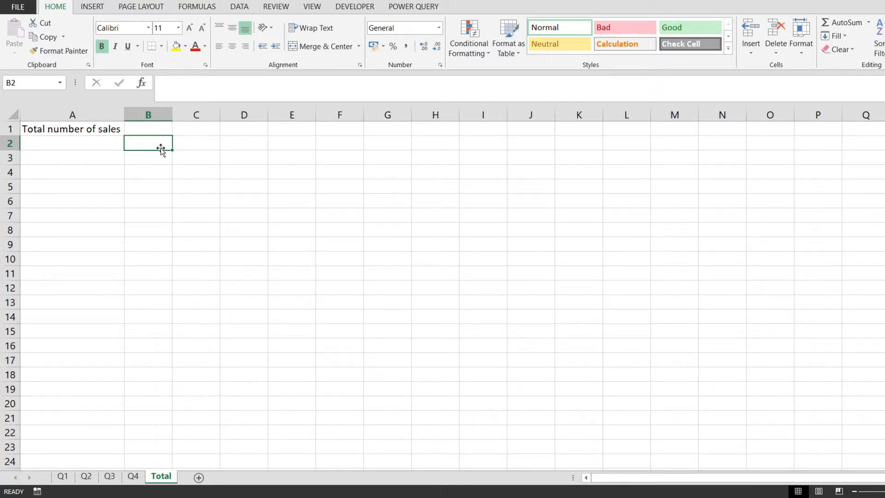
{"action": "key", "text": "Up"}
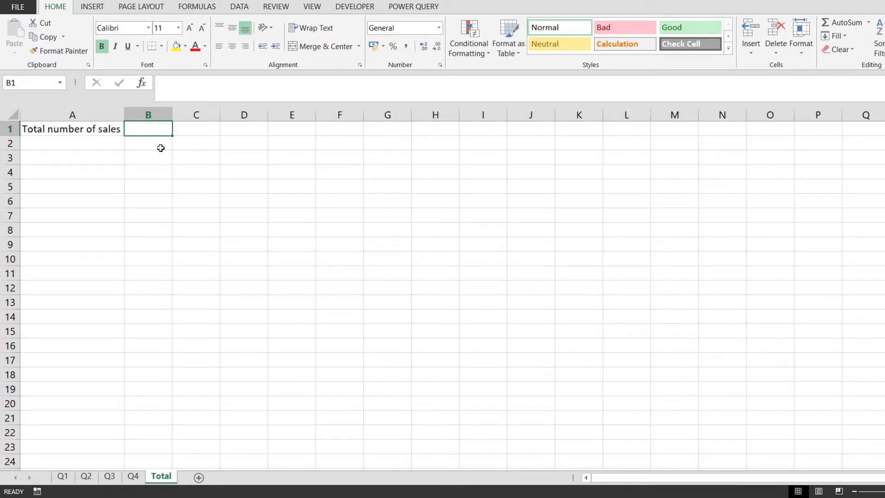
{"action": "type", "text": "="}
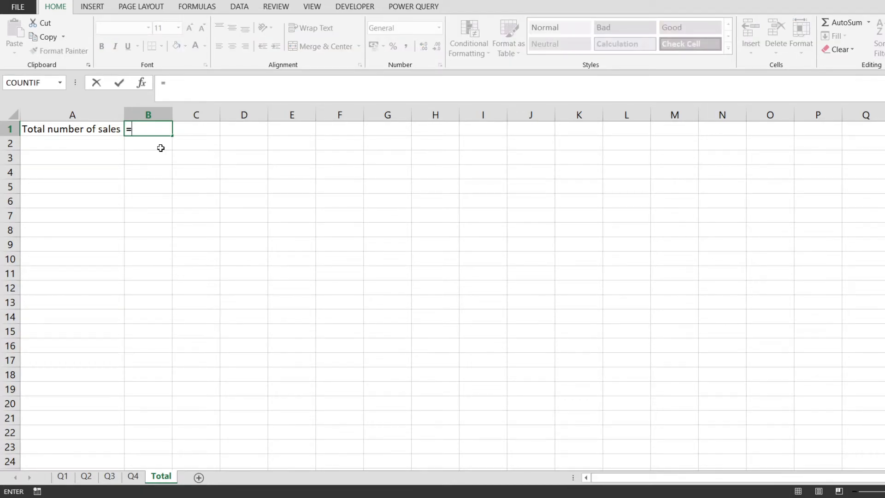
{"action": "left_click", "coordinate": [249, 183]}
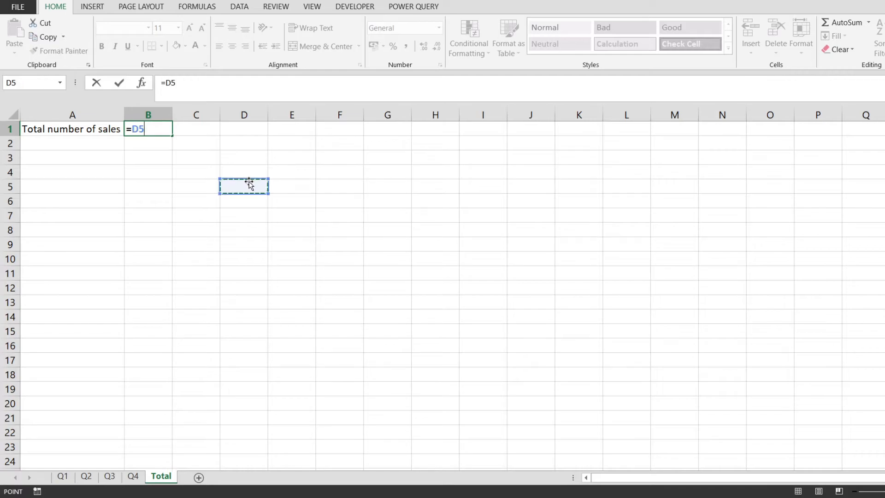
{"action": "type", "text": "+"}
{"action": "left_click", "coordinate": [313, 232]}
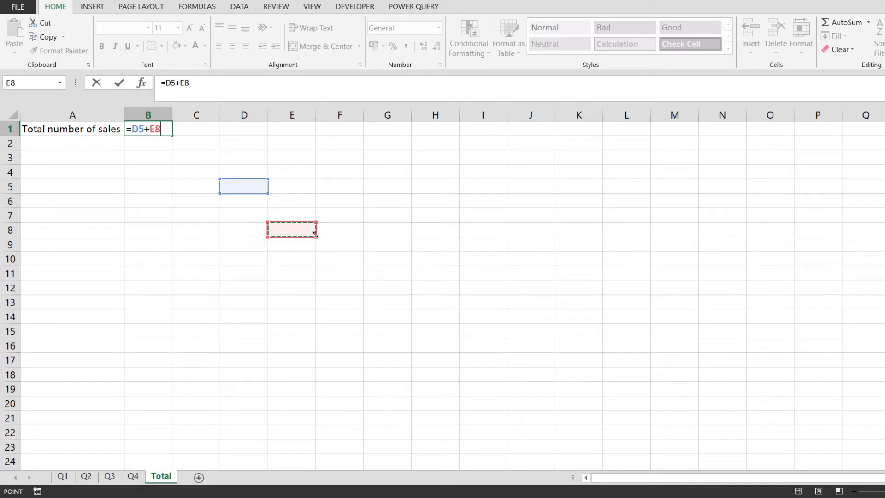
{"action": "key", "text": "BackSpace"}
{"action": "key", "text": "BackSpace"}
{"action": "key", "text": "BackSpace"}
{"action": "key", "text": "BackSpace"}
{"action": "key", "text": "BackSpace"}
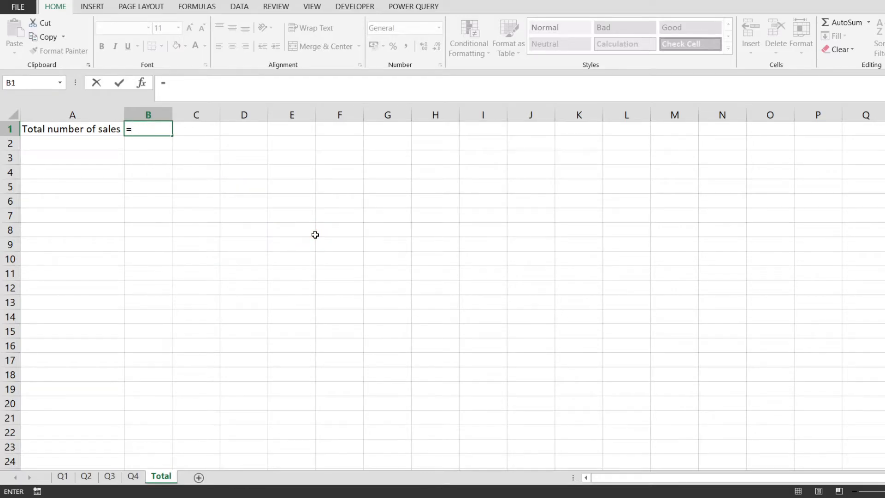
- Build the formula in B1 of the Total sheet as ='Q1'!B8+'Q2'!B8 by referencing the two quarters' totals
{"action": "key", "text": "ctrl+Page_Up"}
{"action": "key", "text": "ctrl+Page_Up"}
{"action": "key", "text": "ctrl+Page_Up"}
{"action": "key", "text": "ctrl+Page_Up"}
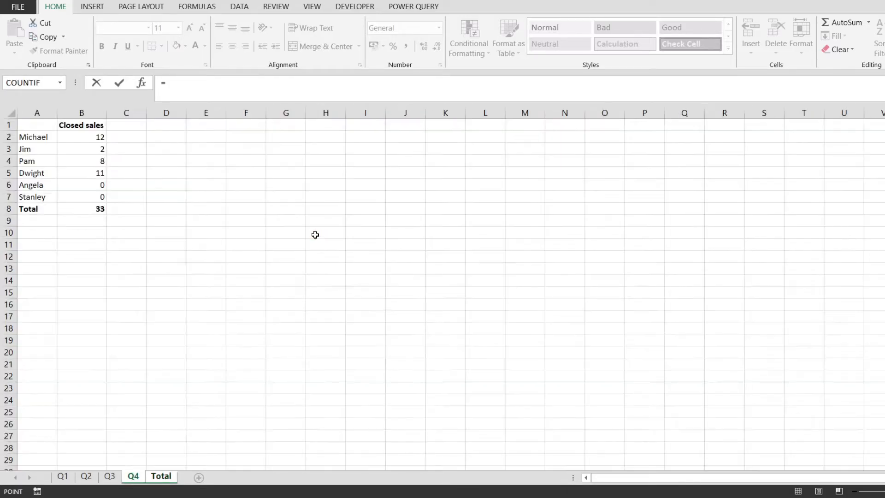
{"action": "left_click", "coordinate": [93, 208]}
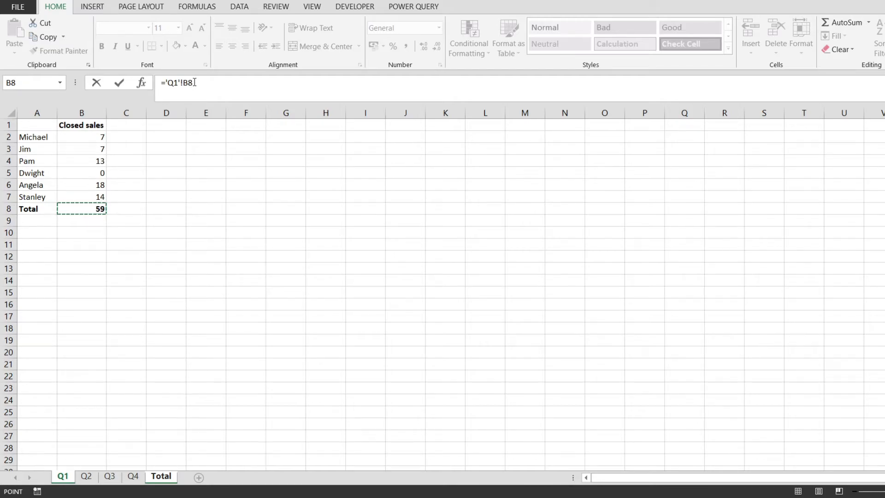
{"action": "type", "text": "+"}
{"action": "key", "text": "ctrl+Page_Down"}
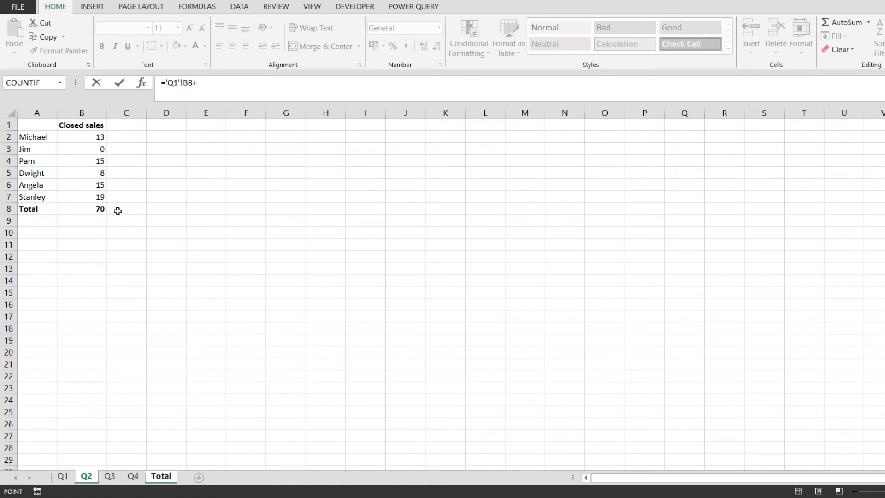
{"action": "left_click", "coordinate": [95, 206]}
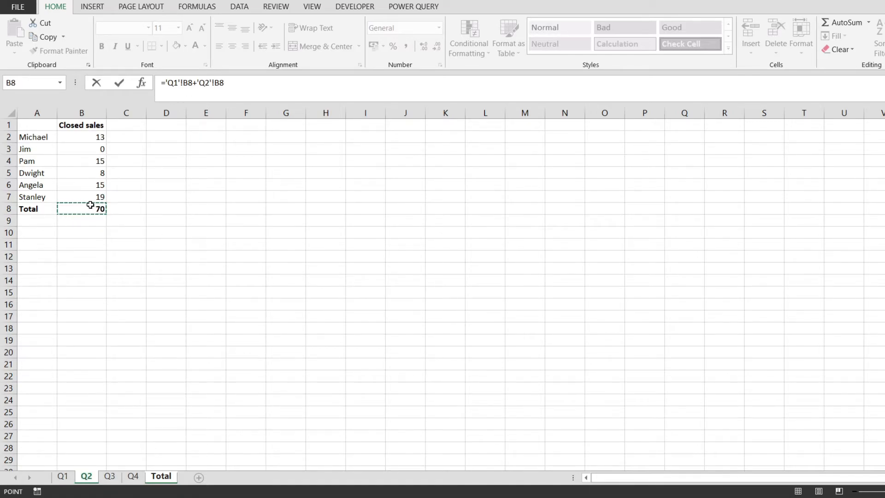
- Complete the formula in B1 by appending +'Q3'!B8+'Q4'!B8, then enter it and reselect the cell
{"action": "type", "text": "+"}
{"action": "type", "text": "'"}
{"action": "type", "text": "Q3'"}
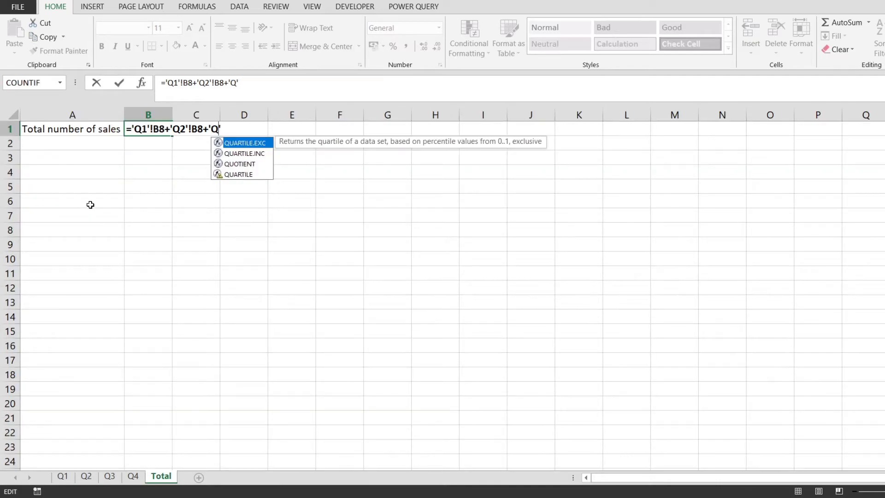
{"action": "type", "text": "!"}
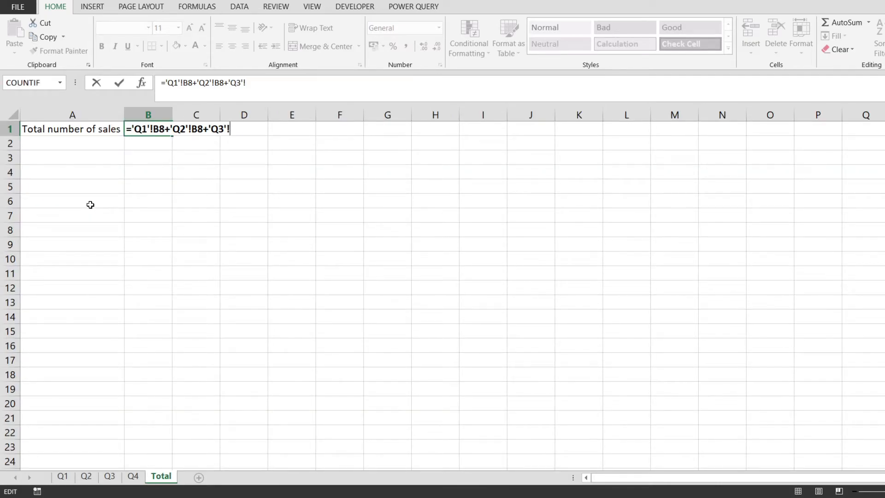
{"action": "type", "text": "B"}
{"action": "key", "text": "BackSpace"}
{"action": "type", "text": "B8+'Q"}
{"action": "key", "text": "BackSpace"}
{"action": "type", "text": "Q'"}
{"action": "key", "text": "BackSpace"}
{"action": "type", "text": "4'!"}
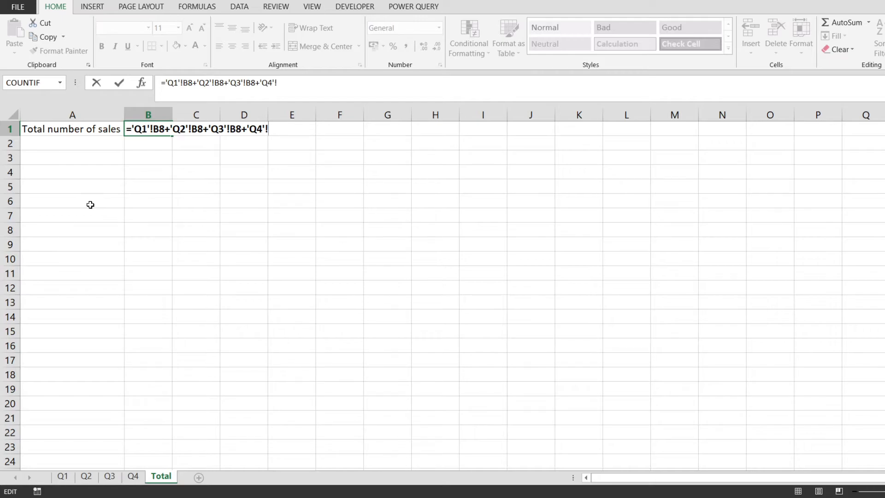
{"action": "type", "text": "B"}
{"action": "key", "text": "BackSpace"}
{"action": "type", "text": "B8"}
{"action": "key", "text": "Return"}
{"action": "key", "text": "Up"}
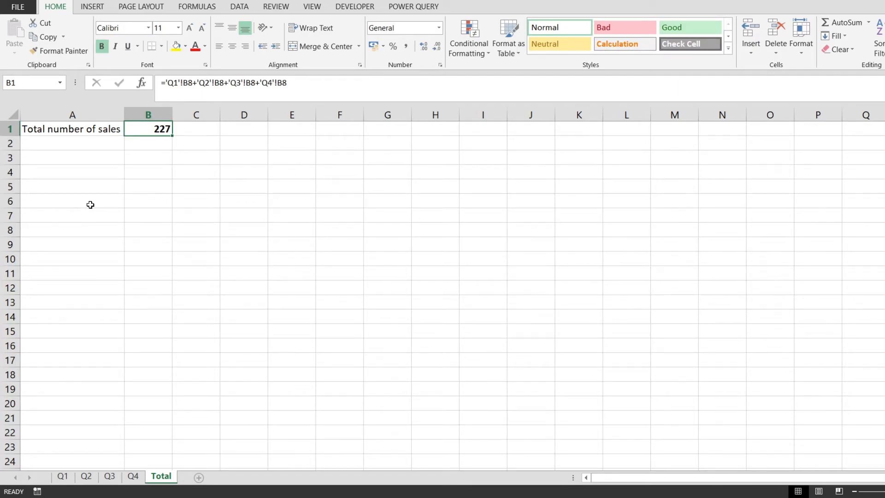
- Start a SUM formula in B2 of the Total sheet with 'Q1'!B8 and 'Q2'!B8 as its first two arguments
{"action": "key", "text": "Down"}
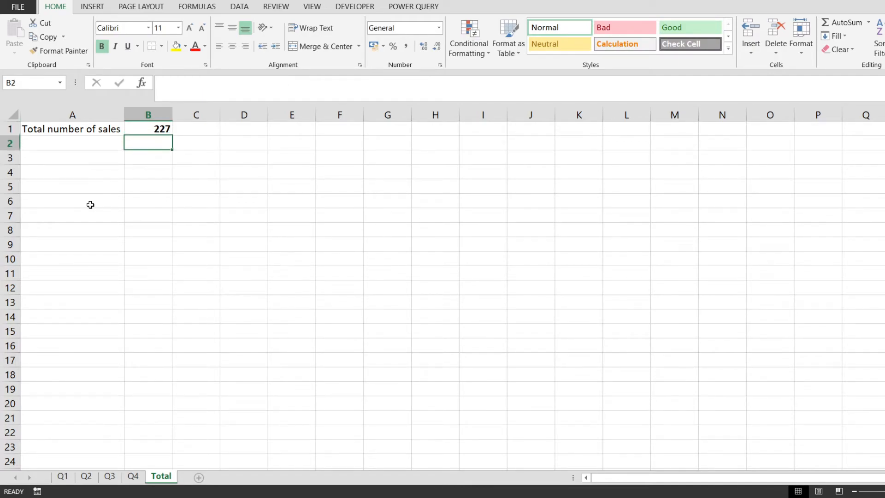
{"action": "type", "text": "=SUM("}
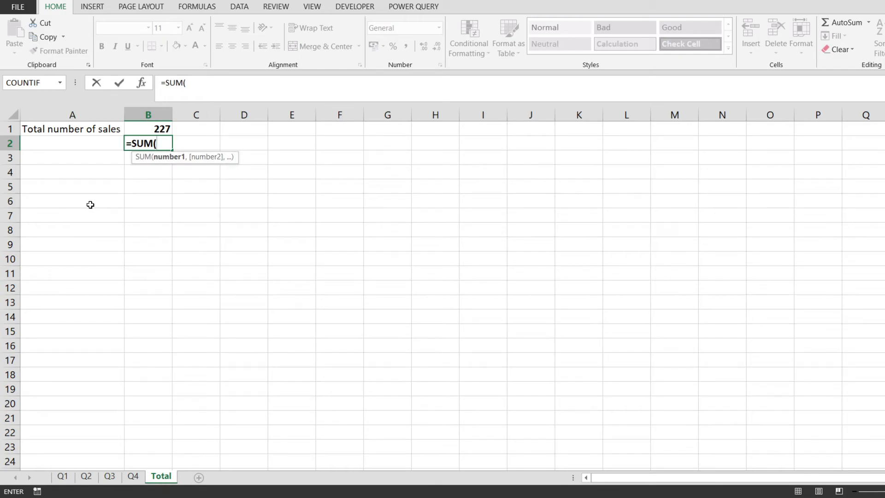
{"action": "key", "text": "ctrl+Page_Up"}
{"action": "key", "text": "ctrl+Page_Up"}
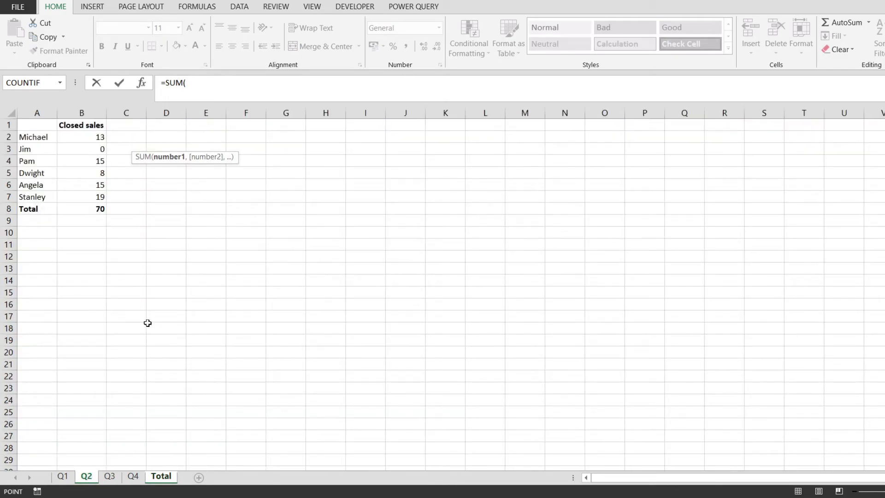
{"action": "key", "text": "ctrl+Page_Up"}
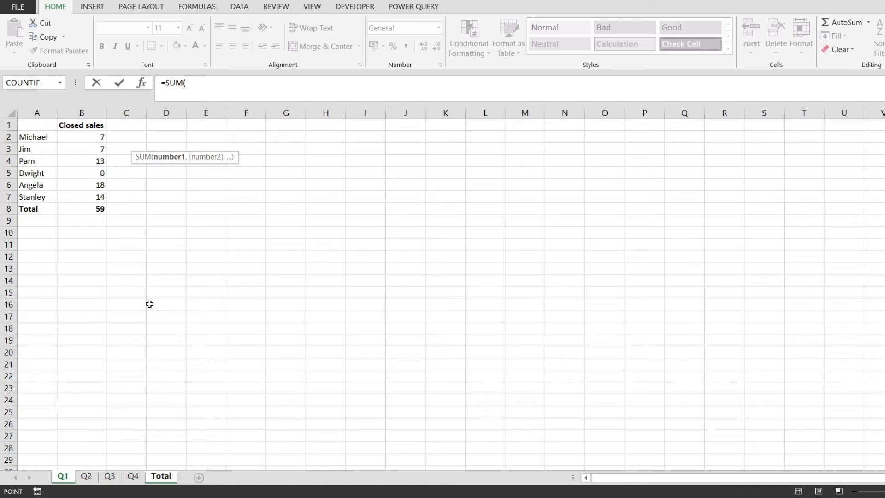
{"action": "left_click", "coordinate": [98, 207]}
{"action": "type", "text": ","}
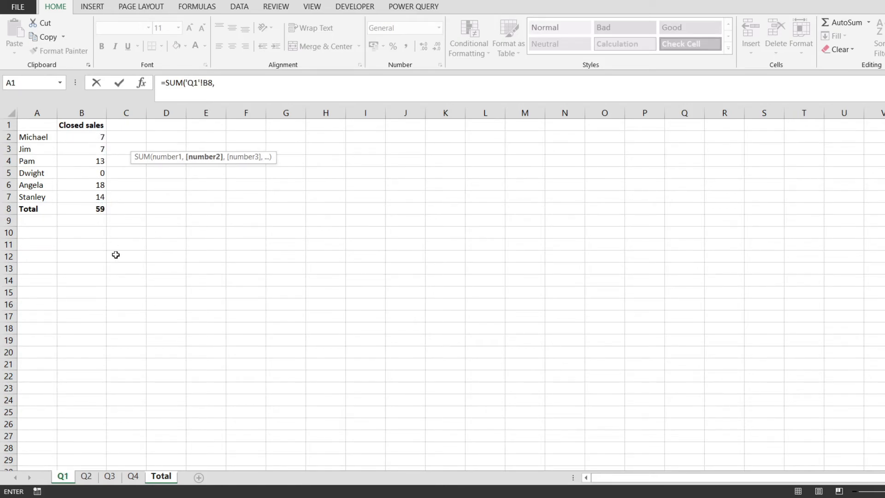
{"action": "left_click", "coordinate": [86, 476]}
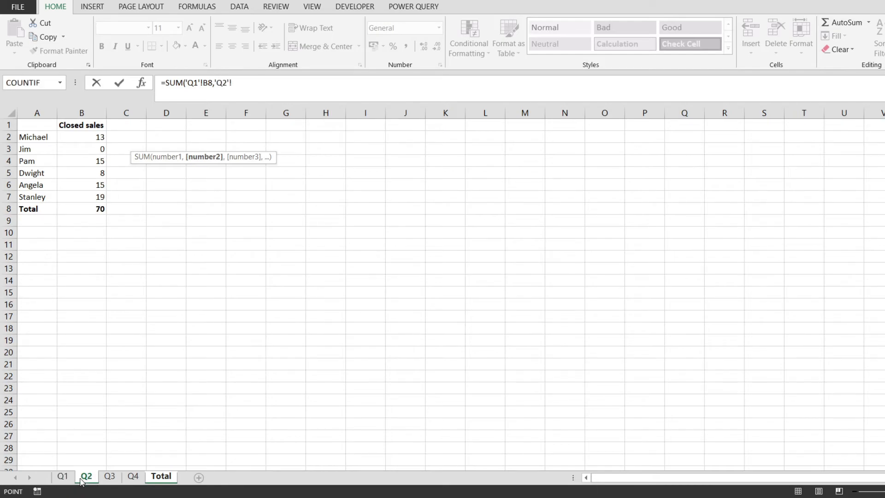
{"action": "left_click", "coordinate": [86, 208]}
- Add 'Q3'!B8 and 'Q4'!B8 to the SUM formula in B2, enter it and reselect cell B1
{"action": "key", "text": "ctrl+Page_Down"}
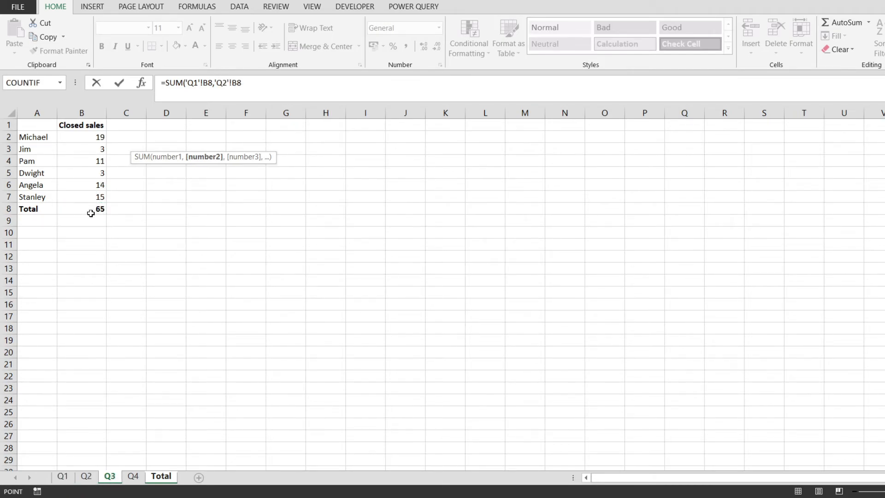
{"action": "type", "text": ","}
{"action": "left_click", "coordinate": [88, 211]}
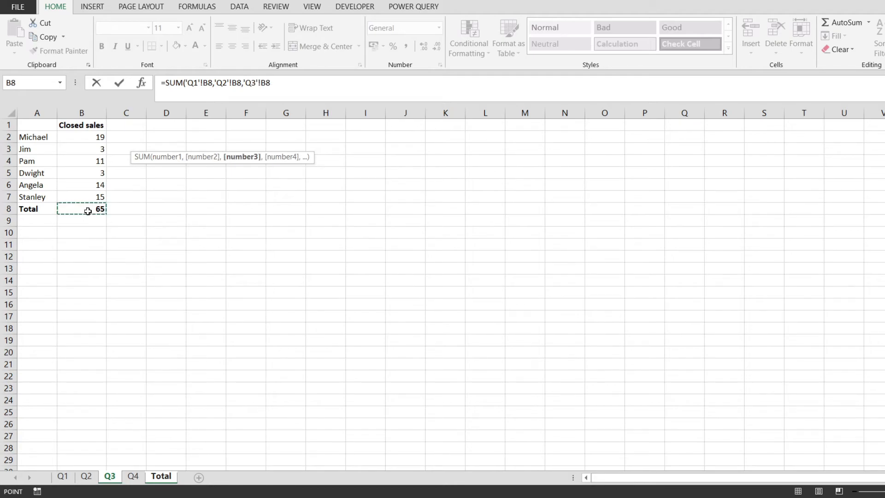
{"action": "type", "text": ","}
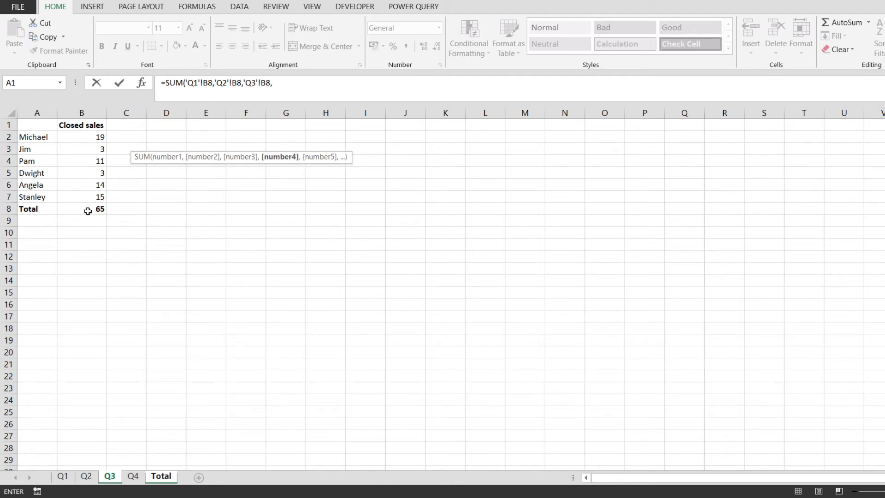
{"action": "left_click", "coordinate": [132, 475]}
{"action": "left_click", "coordinate": [97, 210]}
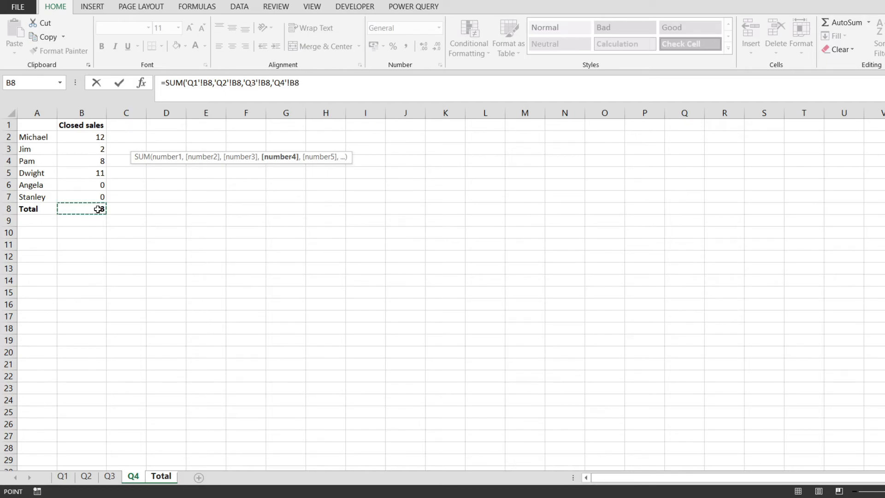
{"action": "key", "text": "Return"}
{"action": "key", "text": "Up"}
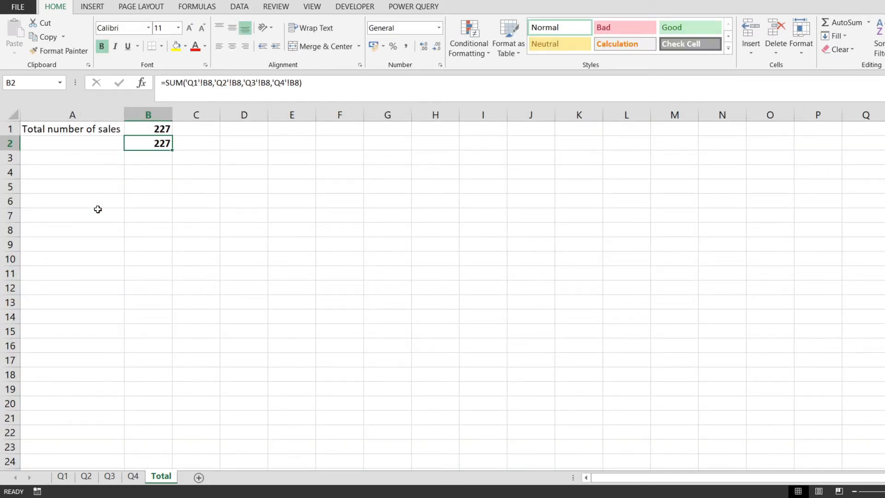
{"action": "key", "text": "Up"}
{"action": "key", "text": "Right"}
{"action": "key", "text": "Left"}
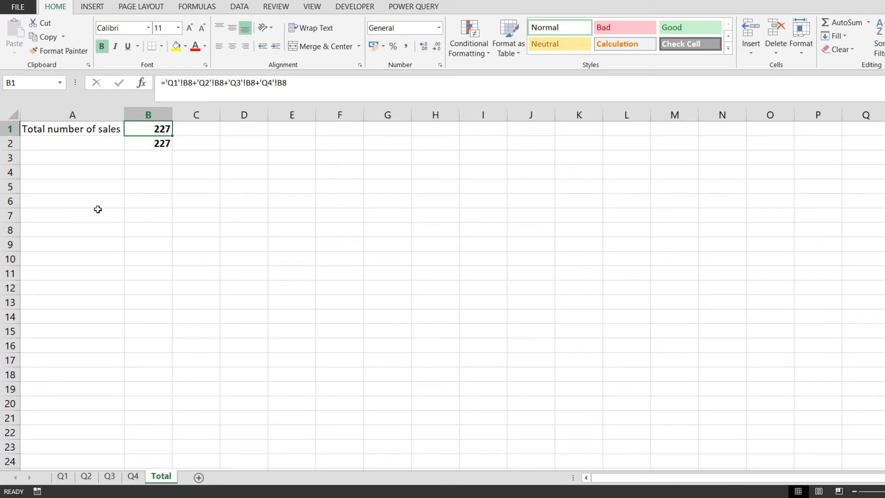